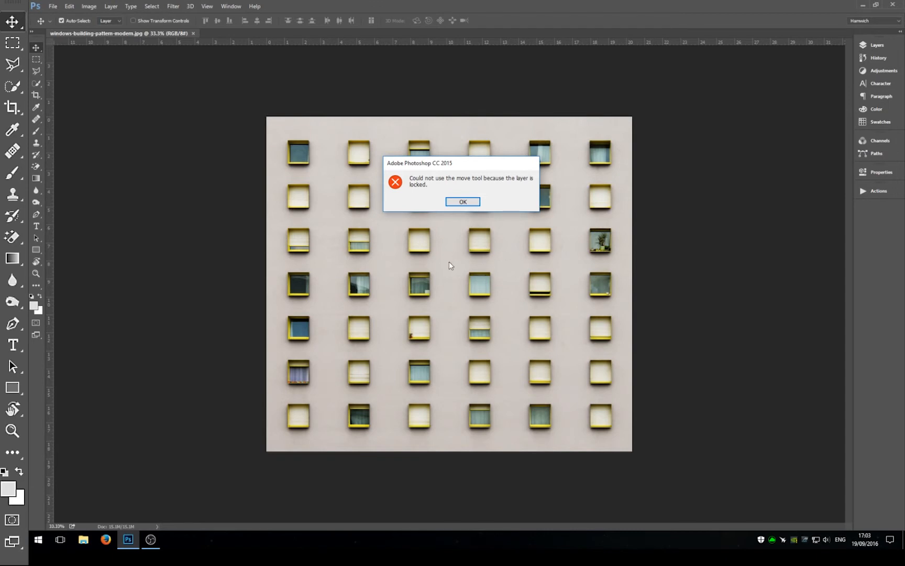
Step: Dismiss the locked-layer warning and duplicate the Background layer into an editable Background copy
click(463, 203)
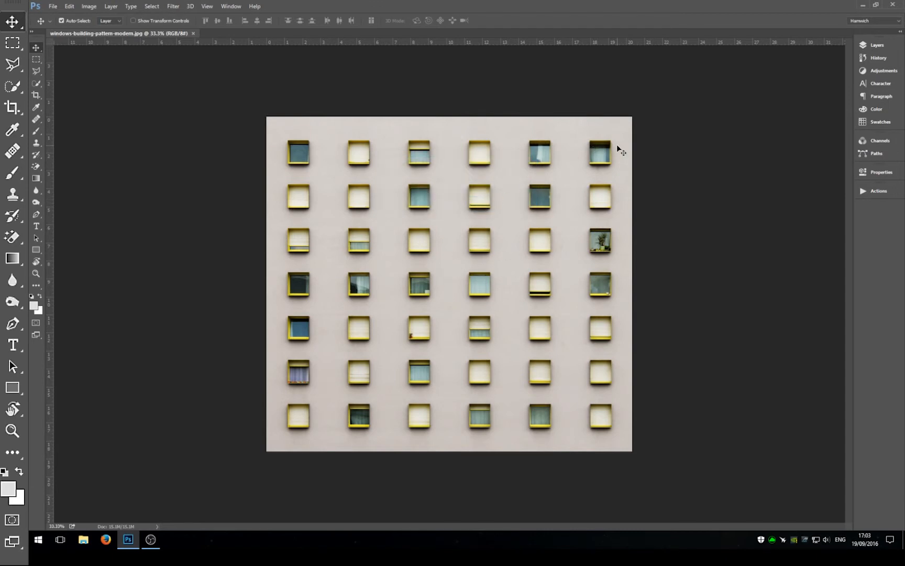
click(877, 45)
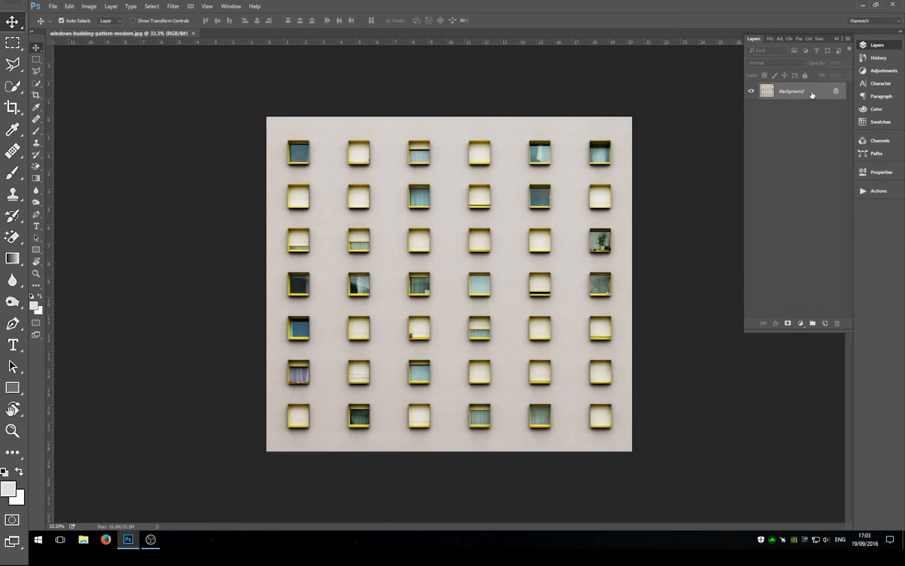
mouse_move(806, 94)
mouse_down()
mouse_move(826, 344)
mouse_move(822, 299)
mouse_move(825, 326)
mouse_up()
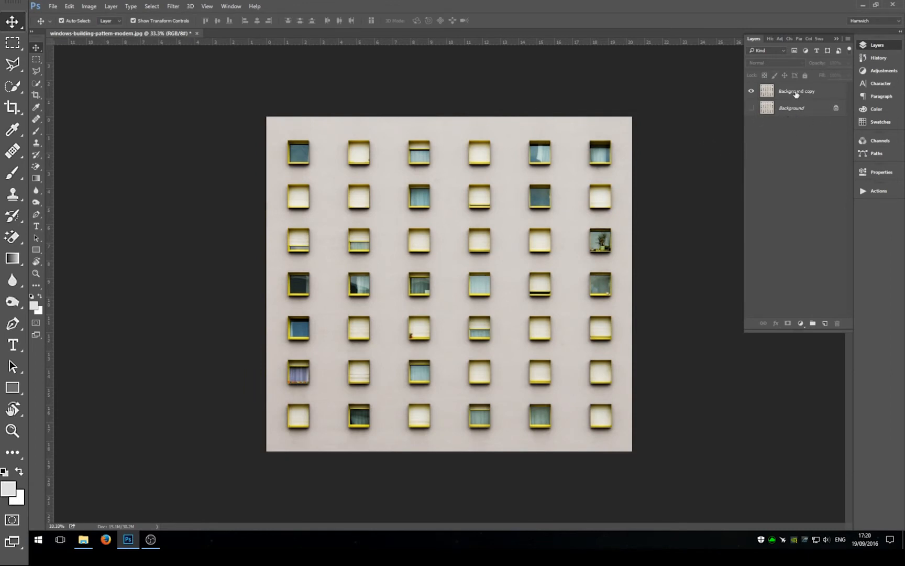
click(796, 95)
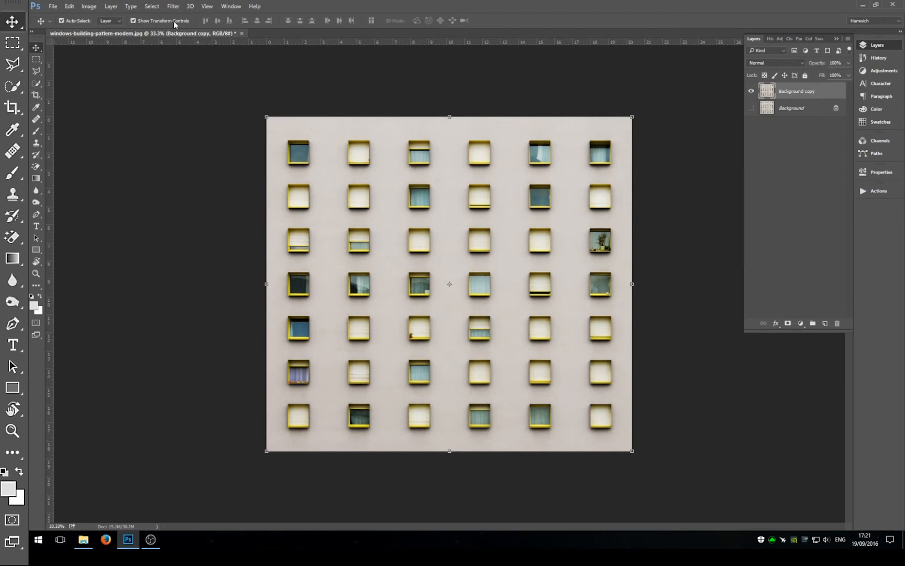
click(134, 21)
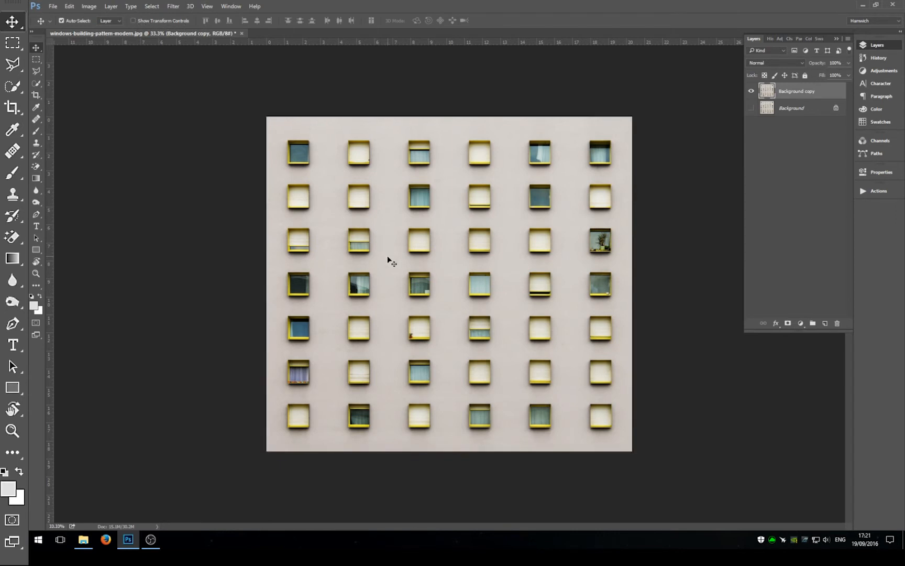
mouse_move(382, 234)
mouse_down()
mouse_move(382, 191)
mouse_move(592, 275)
mouse_up()
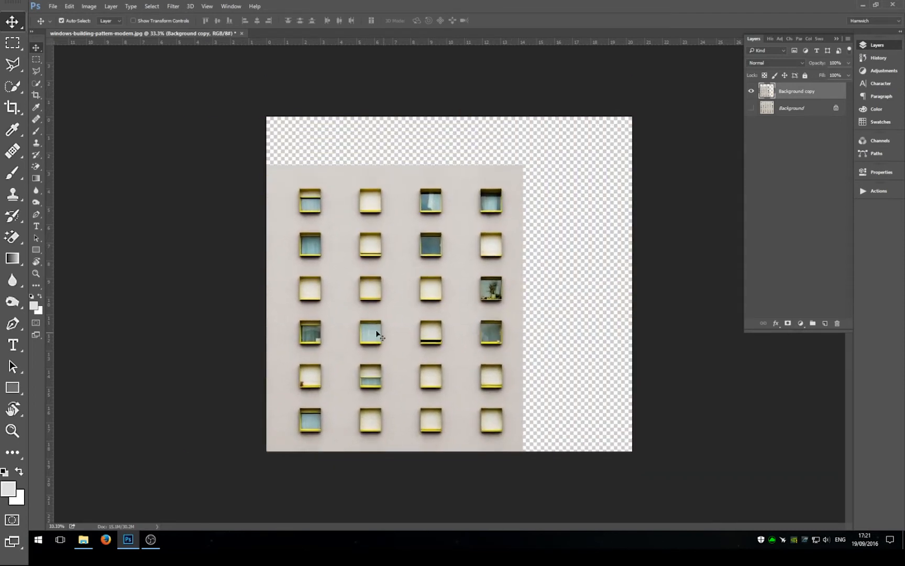
mouse_move(592, 274)
mouse_down()
mouse_move(391, 362)
mouse_move(360, 259)
mouse_up()
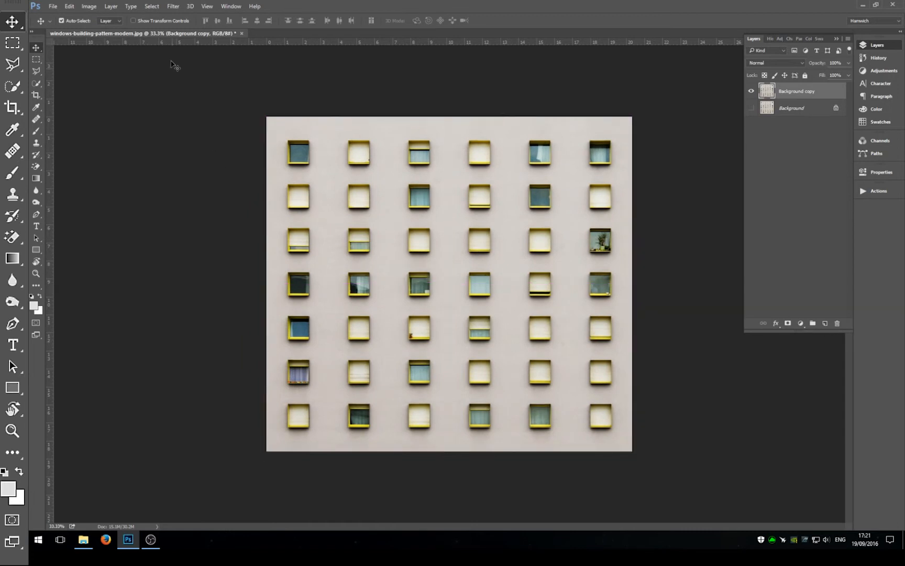
click(134, 20)
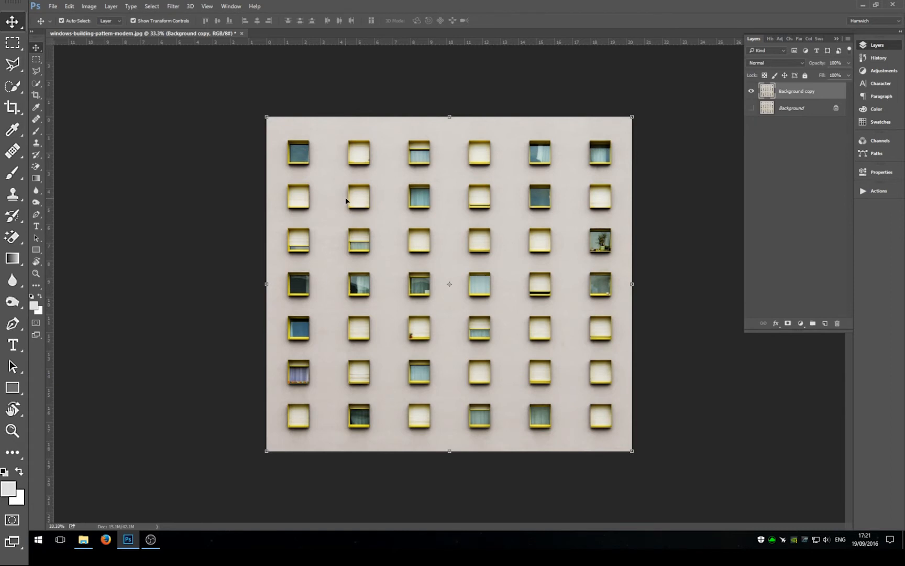
mouse_move(345, 197)
mouse_down()
mouse_move(576, 282)
mouse_move(479, 230)
mouse_up()
mouse_move(381, 244)
mouse_down()
mouse_move(453, 248)
mouse_move(450, 287)
mouse_up()
Step: Begin a free transform, centre its pivot, and pull the photo's top edge down and back
key(ctrl+t)
drag(490, 213, 450, 285)
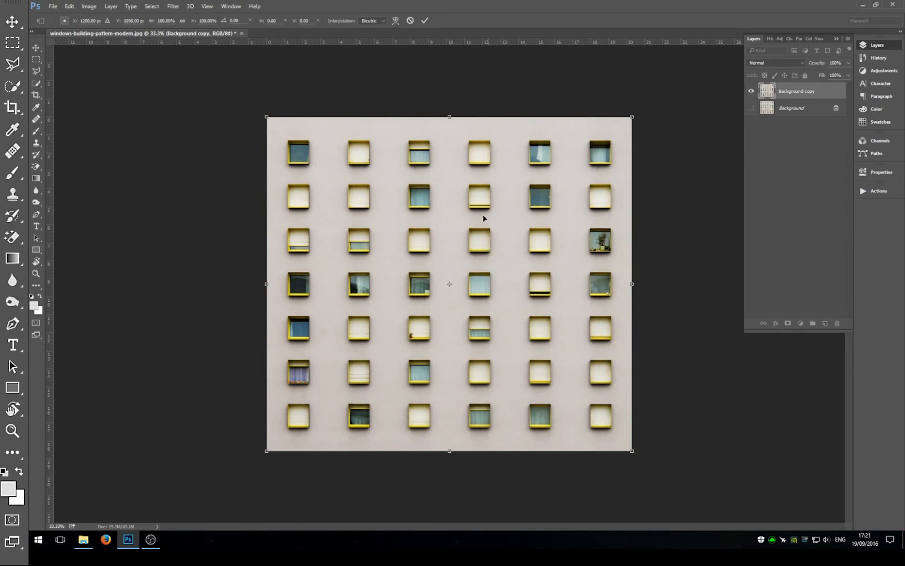
mouse_move(449, 285)
mouse_down()
mouse_move(458, 243)
mouse_move(450, 284)
mouse_up()
mouse_move(450, 116)
mouse_down()
mouse_move(441, 194)
mouse_move(442, 71)
mouse_move(259, 230)
mouse_up()
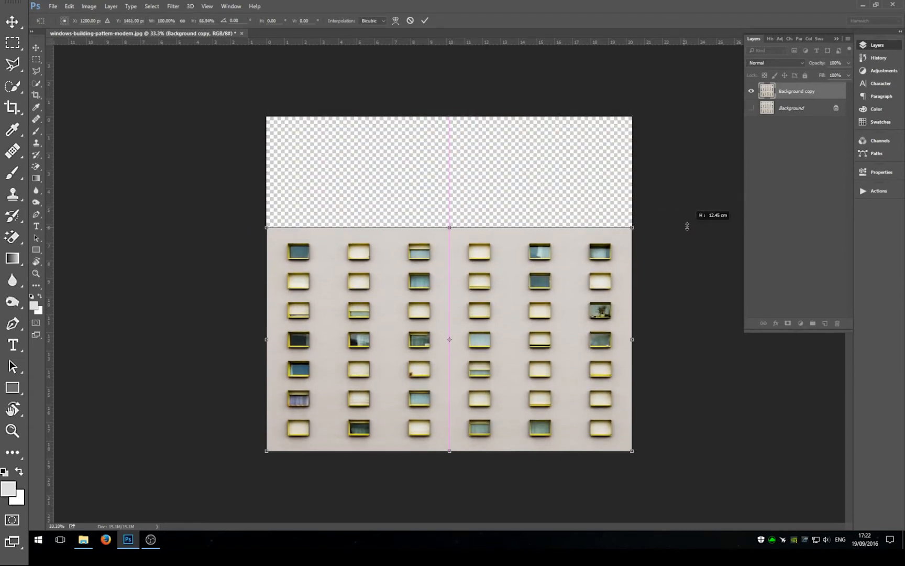
mouse_move(259, 230)
mouse_down()
mouse_move(446, 138)
mouse_move(452, 120)
mouse_up()
Step: Adjust the bottom and right edges, then shrink the photo from its top-left corner to about 60 percent
drag(451, 453, 441, 484)
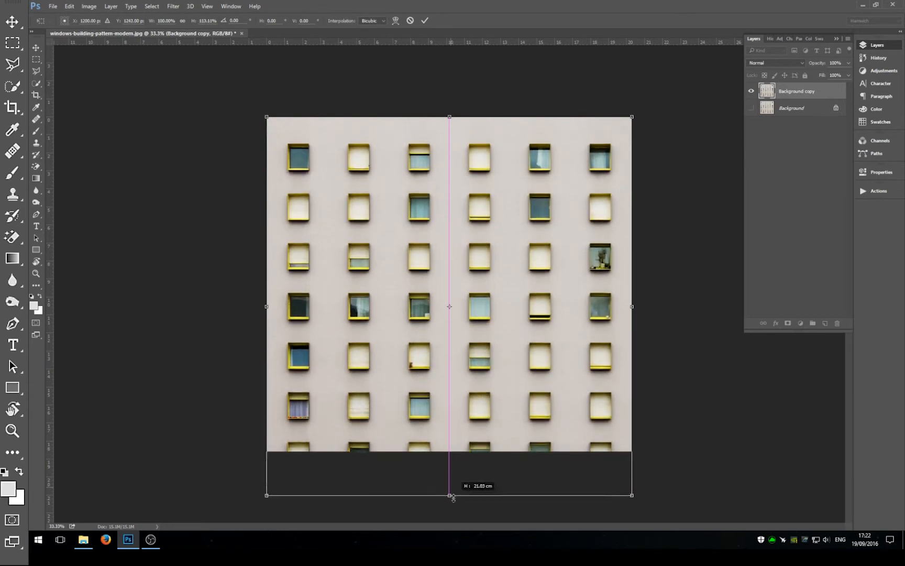
mouse_move(440, 484)
mouse_down()
mouse_move(452, 323)
mouse_move(460, 453)
mouse_up()
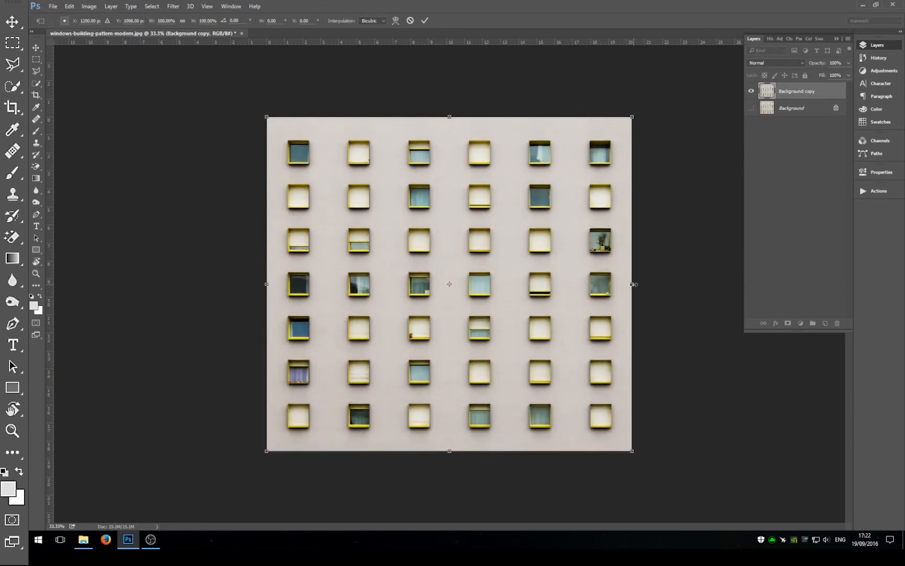
mouse_move(633, 284)
mouse_down()
mouse_move(689, 296)
mouse_move(591, 351)
mouse_move(588, 332)
mouse_up()
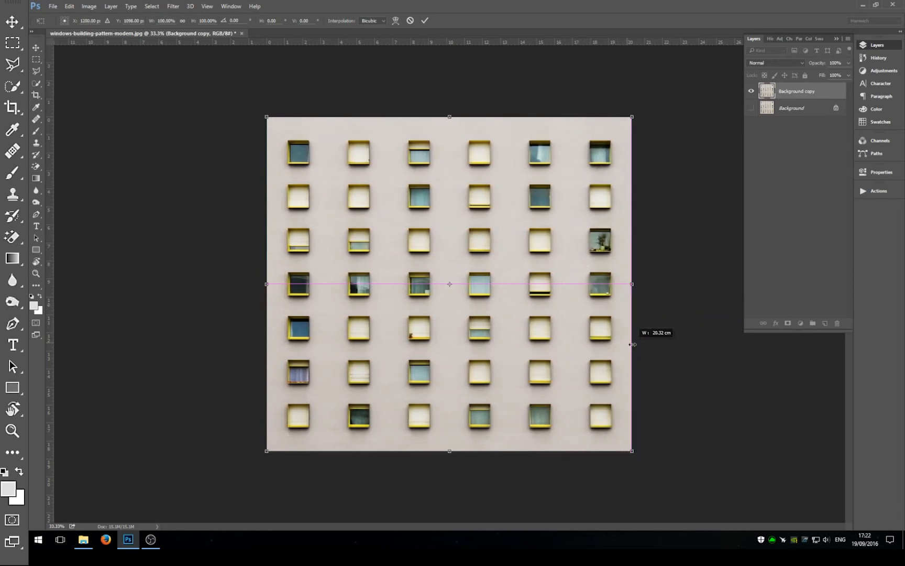
drag(588, 333, 631, 344)
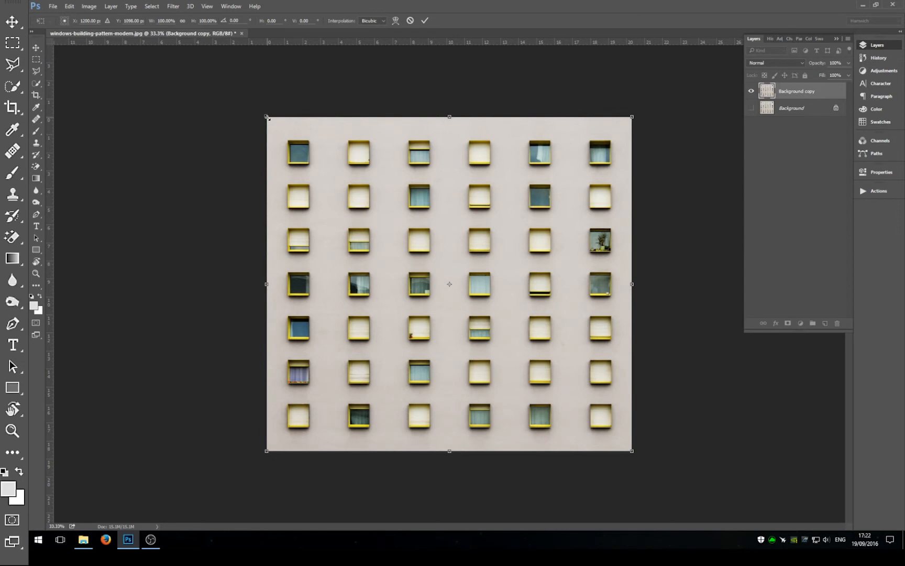
mouse_move(268, 118)
mouse_down()
mouse_move(390, 128)
mouse_move(309, 162)
mouse_move(349, 256)
mouse_move(495, 208)
mouse_move(375, 161)
mouse_move(318, 278)
mouse_move(493, 238)
mouse_move(303, 268)
mouse_move(452, 241)
mouse_move(318, 222)
mouse_move(353, 276)
mouse_move(404, 256)
mouse_up()
mouse_move(553, 327)
mouse_down()
mouse_move(495, 269)
mouse_move(483, 269)
mouse_up()
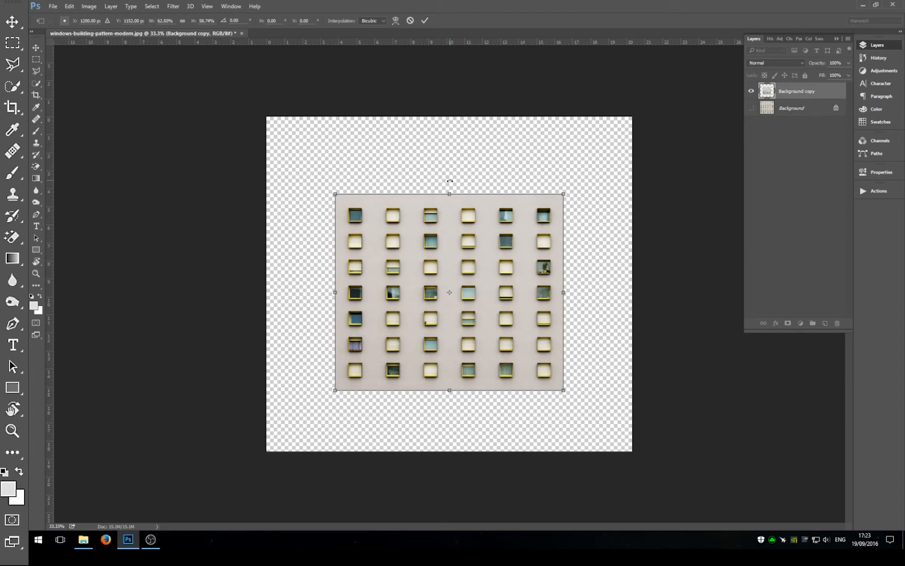
mouse_move(449, 181)
mouse_down()
mouse_move(412, 192)
mouse_move(470, 192)
mouse_up()
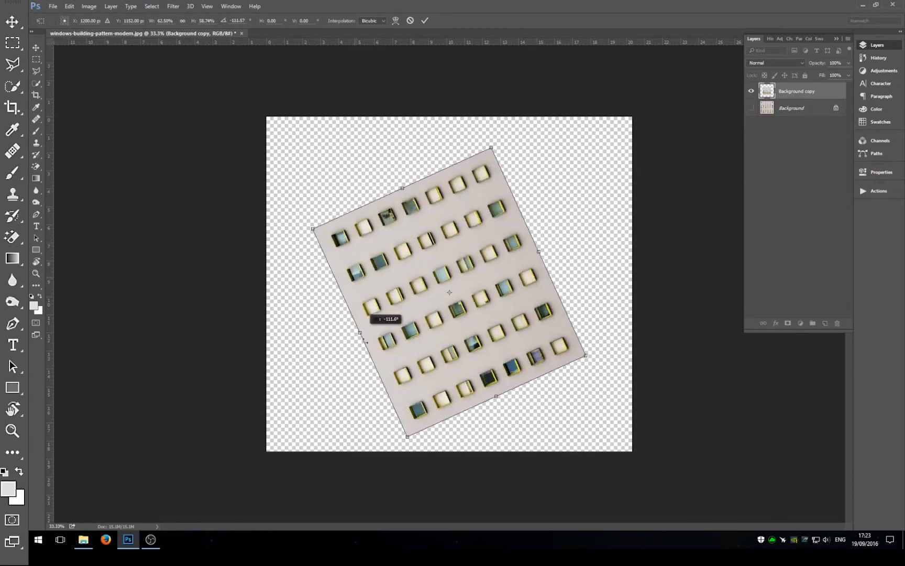
mouse_move(469, 193)
mouse_down()
mouse_move(586, 263)
mouse_move(378, 360)
mouse_move(322, 226)
mouse_move(431, 150)
mouse_move(439, 188)
mouse_move(450, 187)
mouse_up()
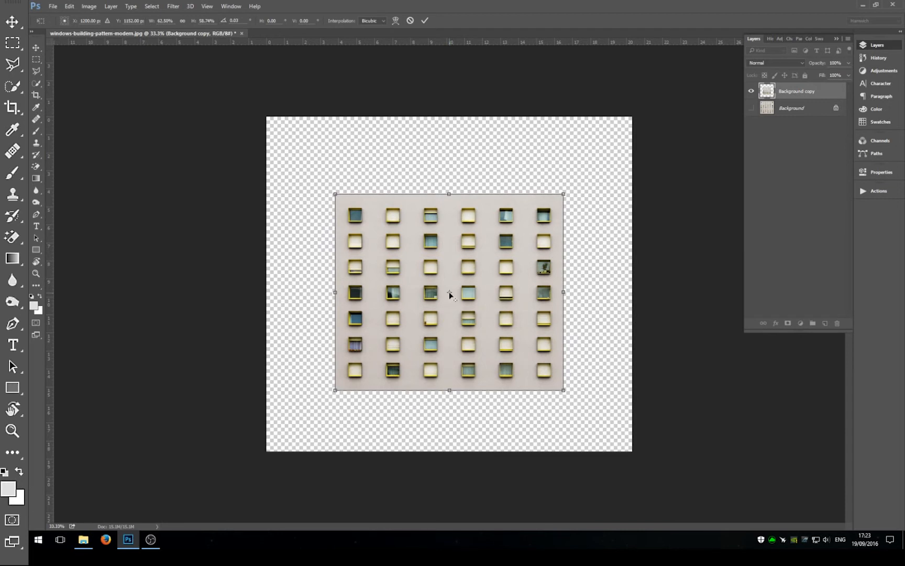
Step: Pivot on the top-left corner, tilt the photo to about -2.8° and nudge it slightly left
drag(449, 291, 344, 206)
mouse_move(572, 191)
mouse_down()
mouse_move(565, 223)
mouse_move(553, 210)
mouse_up()
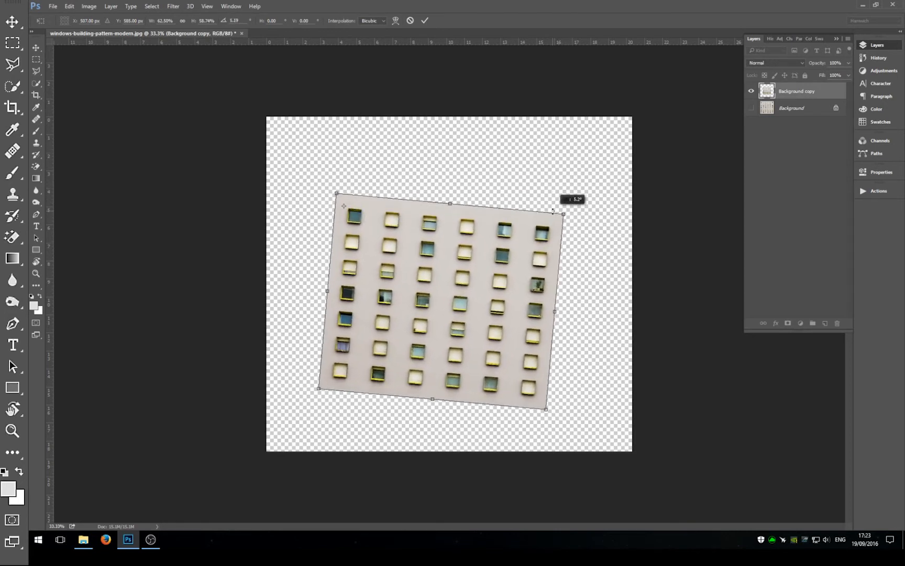
mouse_move(553, 210)
mouse_down()
mouse_move(435, 327)
mouse_move(528, 168)
mouse_up()
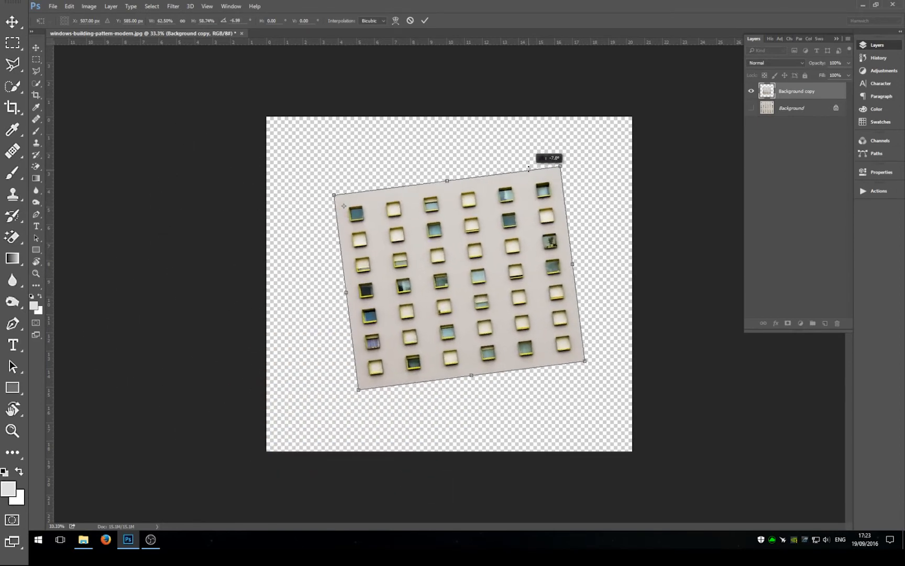
drag(528, 168, 534, 186)
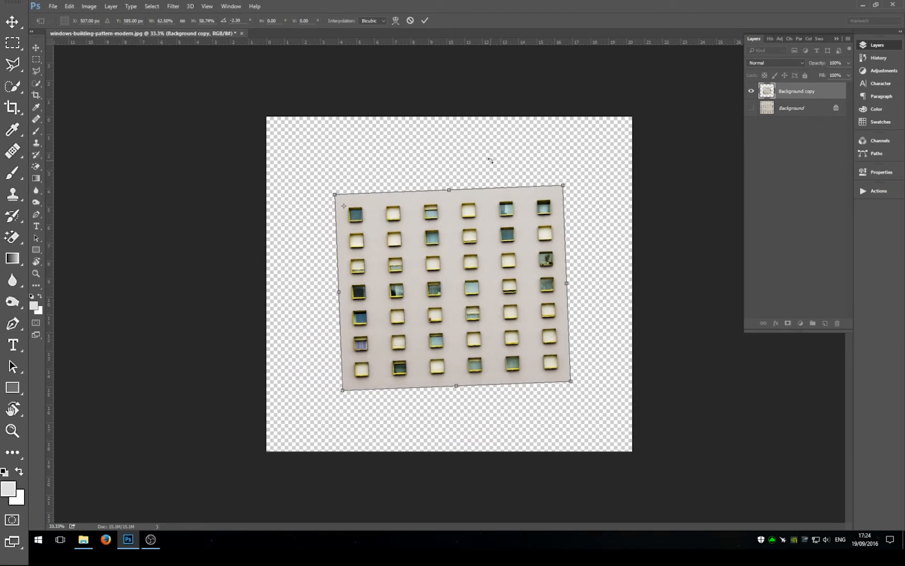
drag(576, 162, 581, 160)
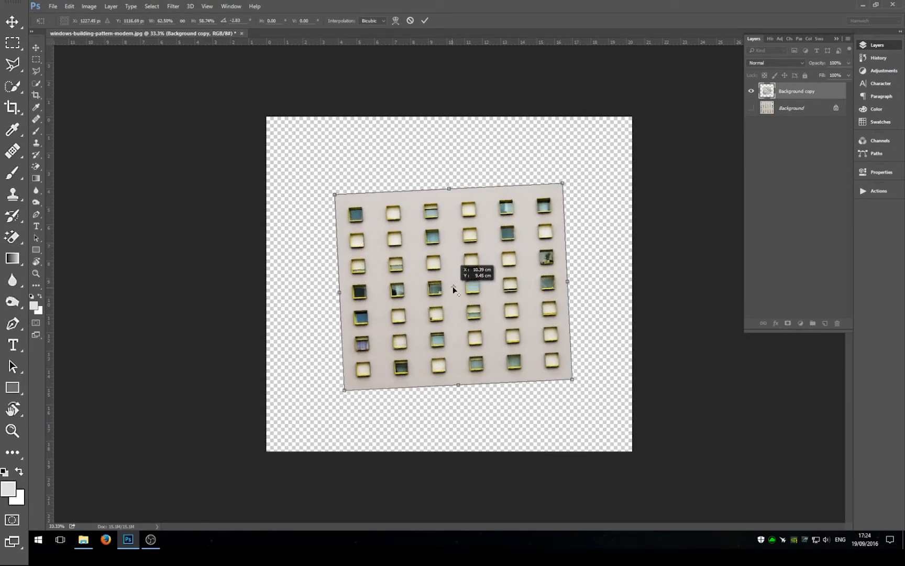
drag(486, 257, 477, 252)
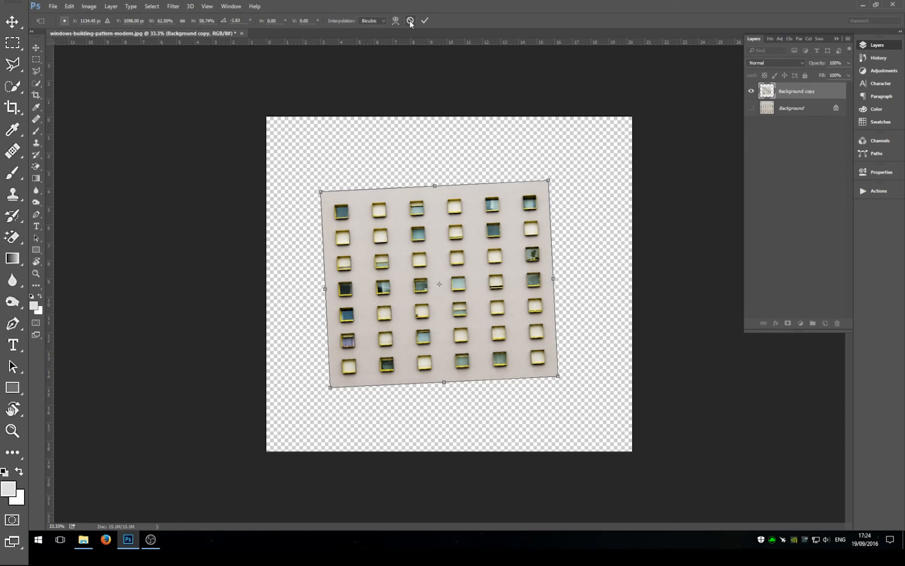
Step: Cancel the pending transform so the copied photo fills the canvas upright again
click(410, 21)
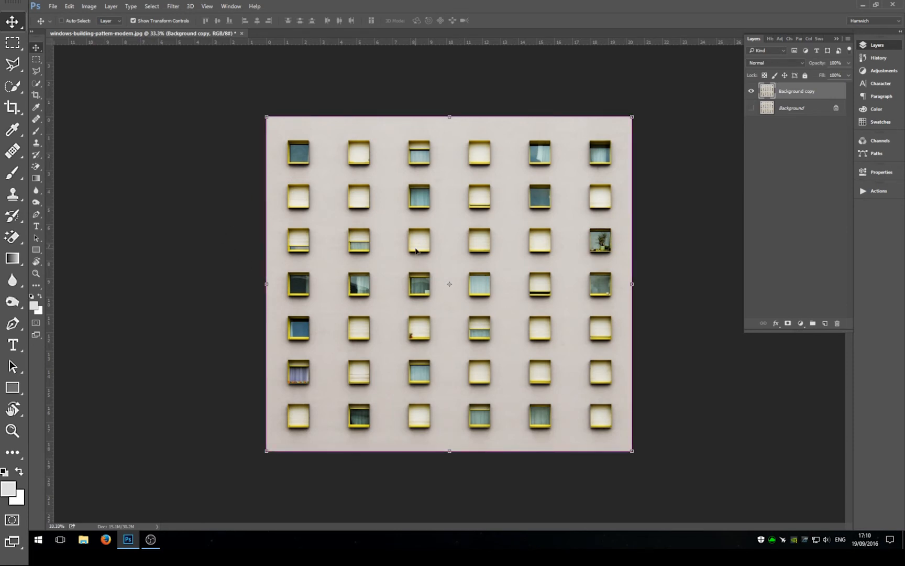
Step: Free-transform the copy with 50% width and 50% height entered in the options bar
key(ctrl+t)
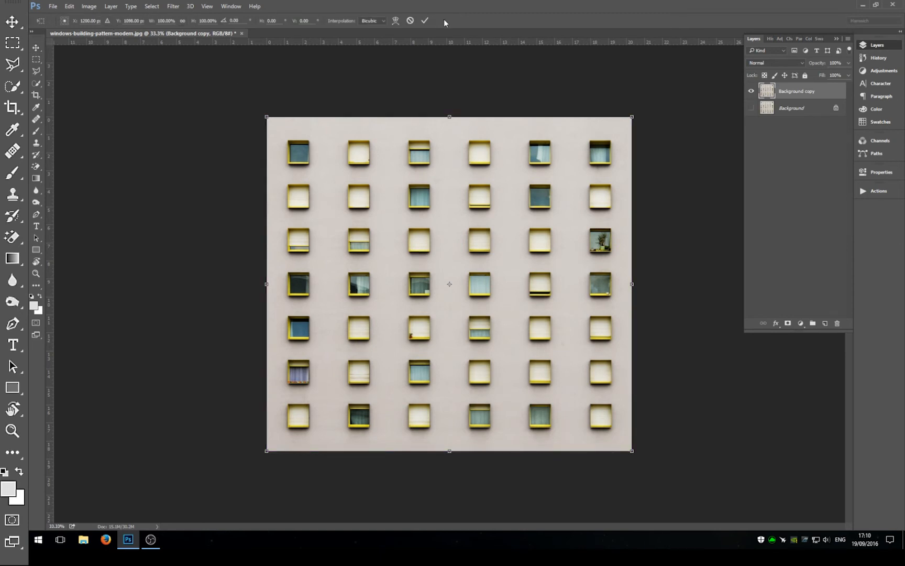
click(166, 20)
text(50)
key(Tab)
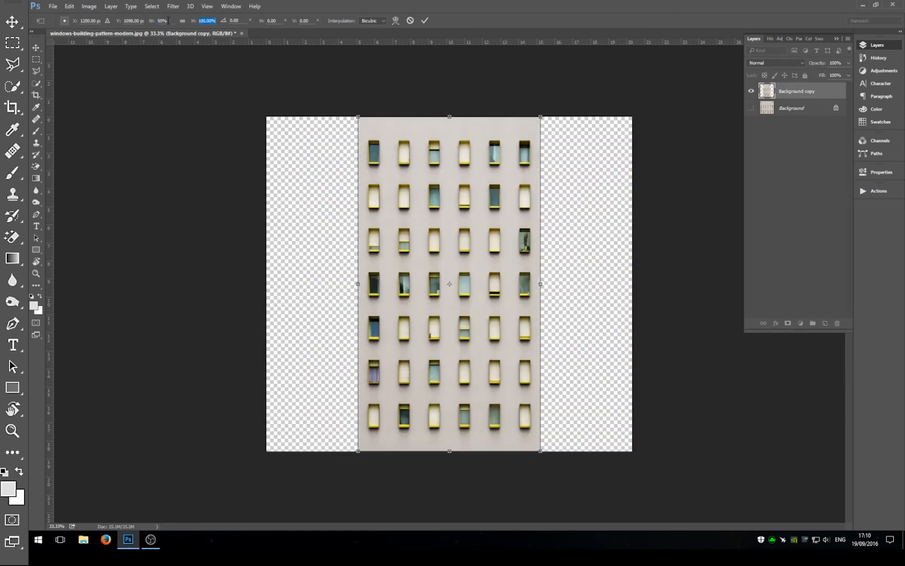
text(50)
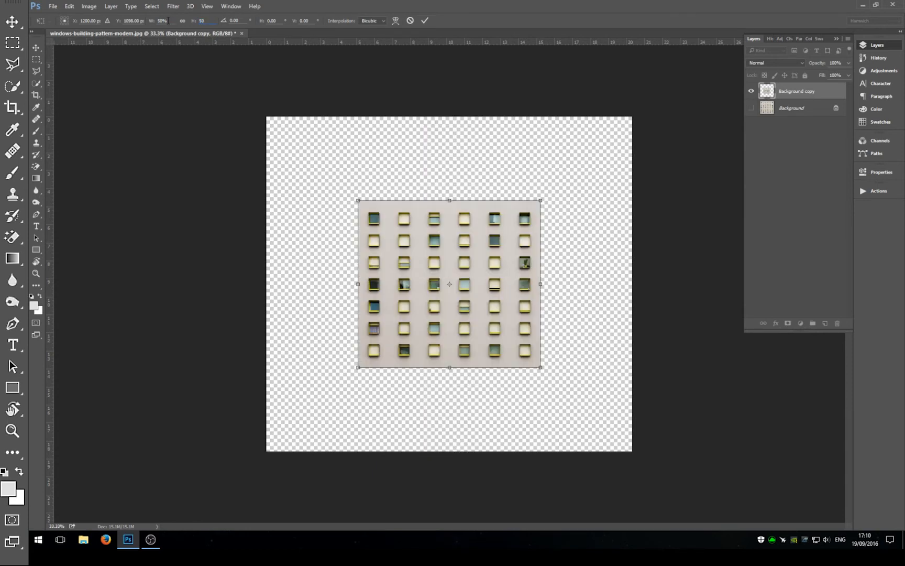
Step: Commit the 50% scaling, leaving the half-size photo centred on empty canvas
click(427, 22)
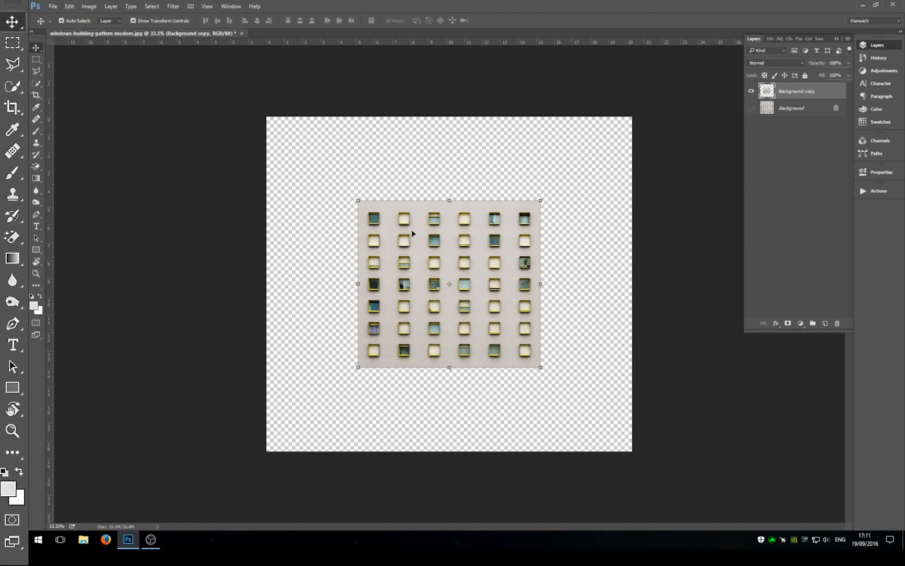
Step: Move the half-size tile to the bottom-left corner and Alt-drag a duplicate toward the bottom-right
mouse_move(416, 242)
mouse_down()
mouse_move(438, 237)
mouse_move(414, 208)
mouse_move(367, 336)
mouse_up()
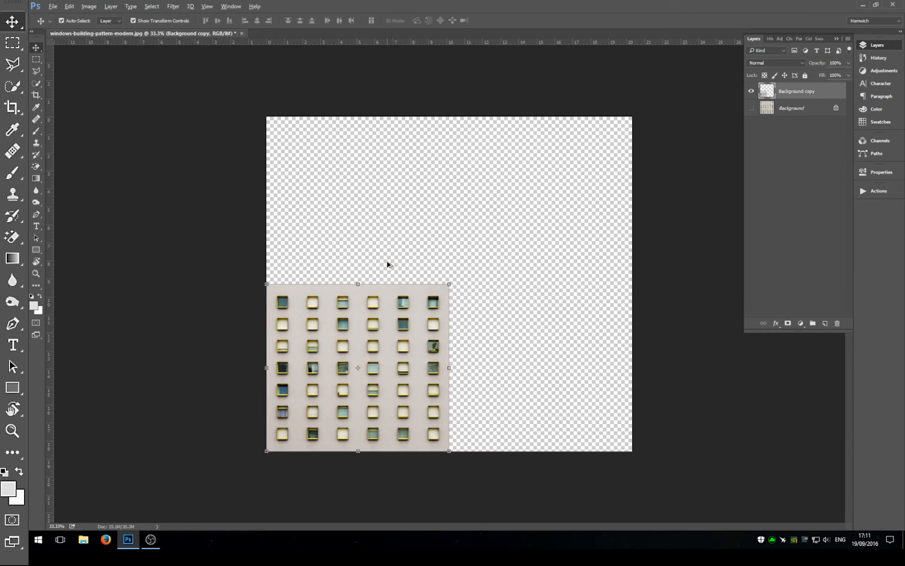
key(alt)
mouse_move(347, 319)
mouse_down()
mouse_move(359, 331)
mouse_move(521, 235)
mouse_move(452, 248)
mouse_move(522, 159)
mouse_move(476, 272)
mouse_move(469, 314)
mouse_move(444, 274)
mouse_move(446, 308)
mouse_move(412, 308)
mouse_move(424, 277)
mouse_move(423, 313)
mouse_move(459, 311)
mouse_move(530, 332)
mouse_up()
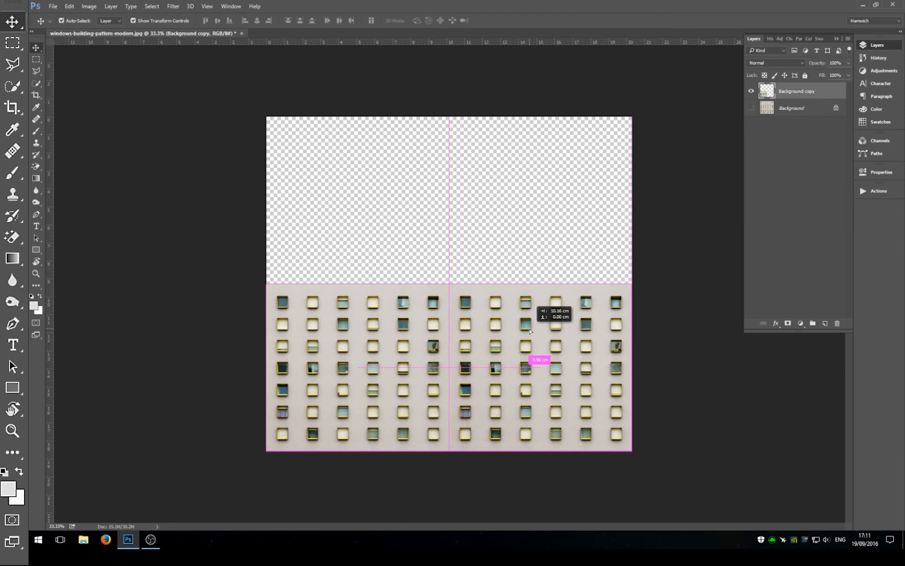
Step: Drop the duplicate bottom-right, lock its transparent pixels, and create Background copy 3 and 4 moving upward
drag(531, 331, 530, 331)
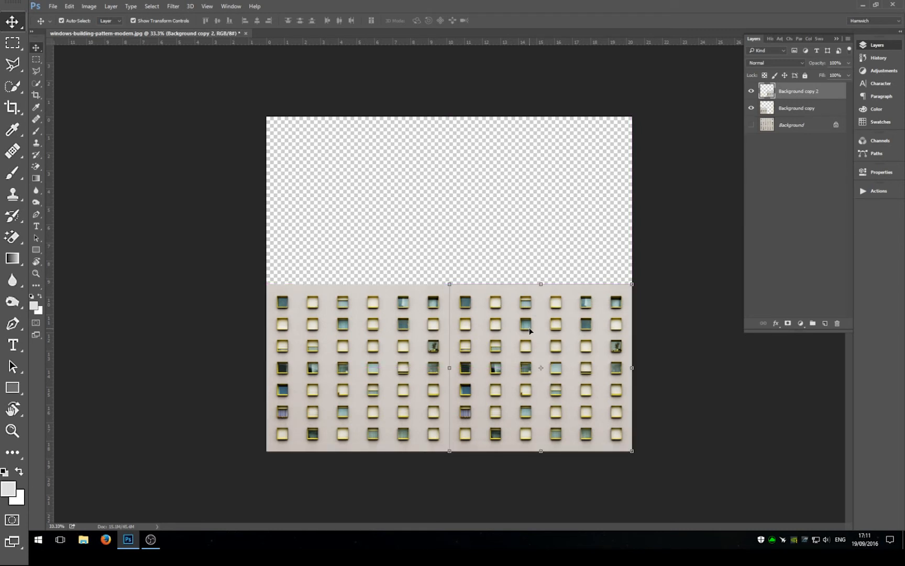
key(slash)
mouse_move(535, 349)
alt+mouse_down()
mouse_move(454, 295)
mouse_move(485, 283)
alt+mouse_up()
key(ctrl+j)
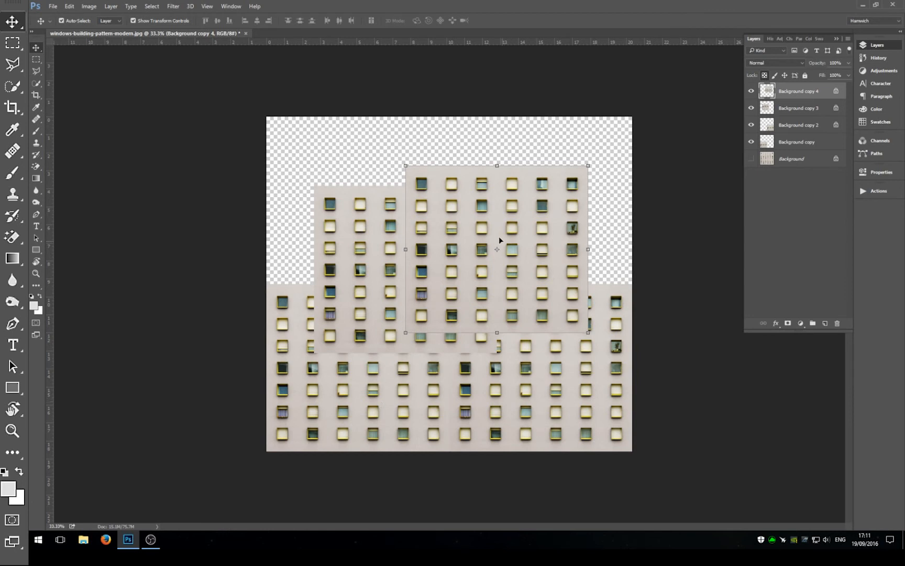
Step: Reposition the third and fourth copies near the lower tiles and hide extras for a clearer view
drag(473, 235, 518, 367)
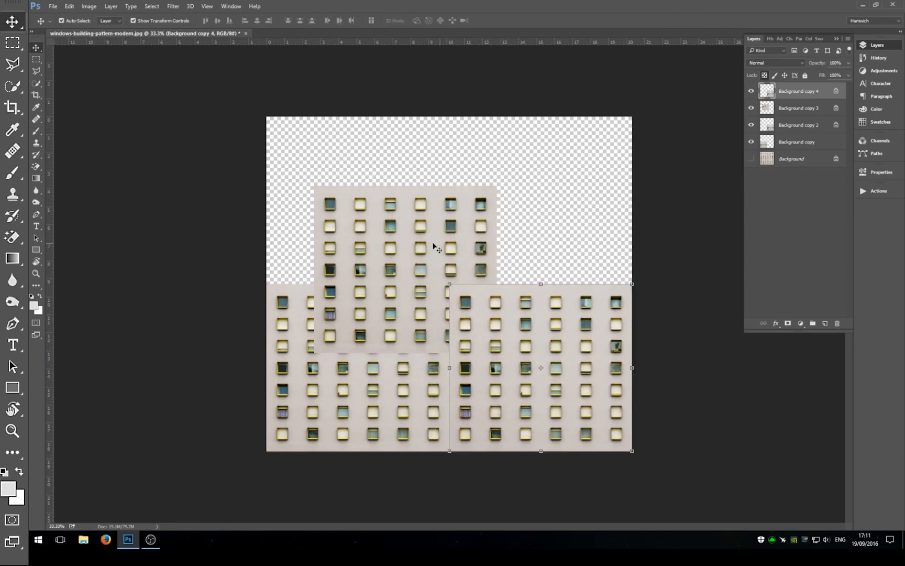
drag(390, 228, 293, 327)
click(548, 374)
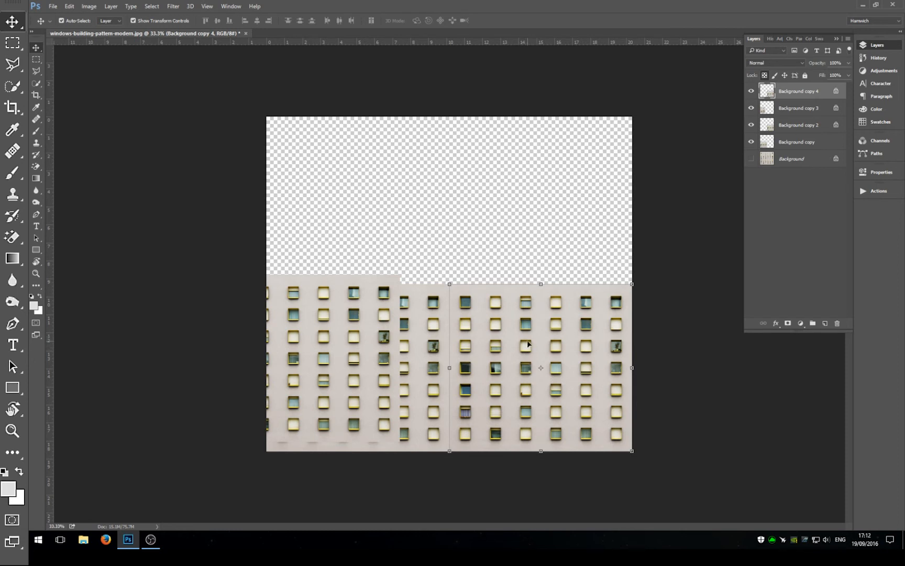
mouse_move(528, 348)
mouse_down()
mouse_move(521, 303)
mouse_move(507, 286)
mouse_move(540, 274)
mouse_move(432, 210)
mouse_move(504, 389)
mouse_move(661, 255)
mouse_move(439, 212)
mouse_move(478, 372)
mouse_move(561, 239)
mouse_move(499, 322)
mouse_move(517, 347)
mouse_up()
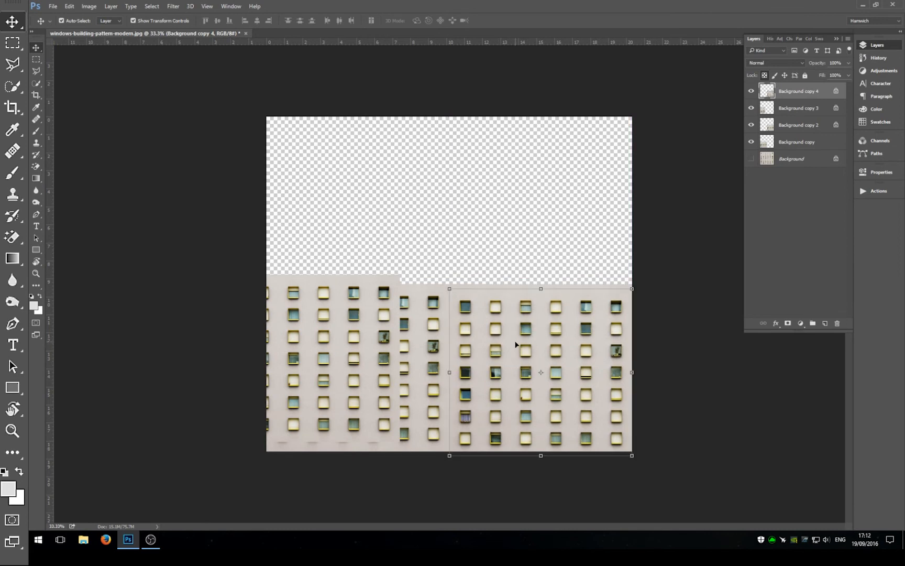
key(ctrl+h)
Step: Slide the fourth copy into the top-right quarter and the third into the top-left, completing the 2×2 grid
mouse_move(516, 344)
mouse_down()
mouse_move(381, 360)
mouse_move(605, 406)
mouse_move(361, 417)
mouse_move(424, 438)
mouse_move(559, 442)
mouse_move(333, 429)
mouse_move(407, 372)
mouse_move(565, 382)
mouse_move(360, 389)
mouse_move(574, 405)
mouse_move(470, 409)
mouse_move(351, 381)
mouse_move(347, 410)
mouse_move(602, 413)
mouse_move(545, 410)
mouse_move(413, 429)
mouse_move(372, 413)
mouse_move(357, 343)
mouse_move(350, 353)
mouse_move(388, 384)
mouse_move(626, 445)
mouse_move(506, 431)
mouse_move(513, 434)
mouse_up()
drag(518, 394, 501, 274)
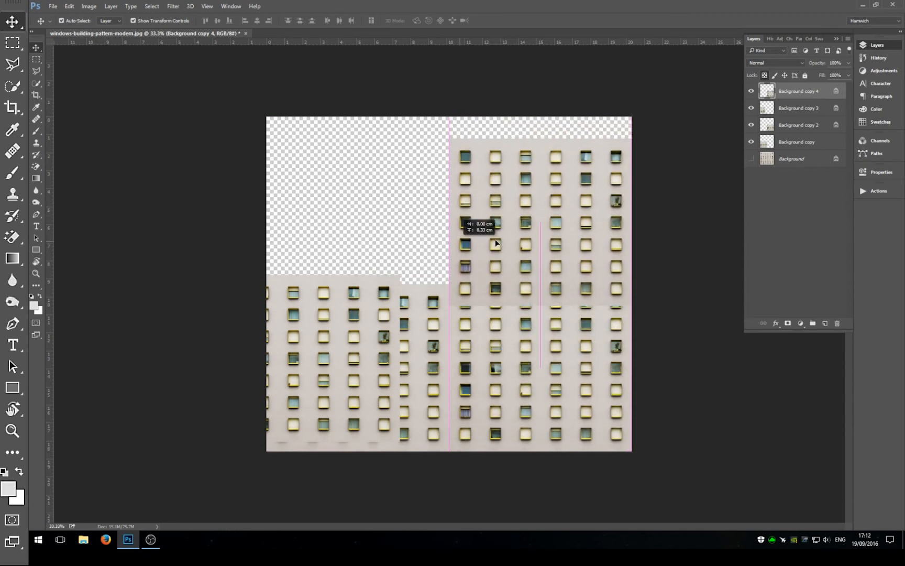
mouse_move(500, 275)
mouse_down()
mouse_move(611, 248)
mouse_move(569, 218)
mouse_up()
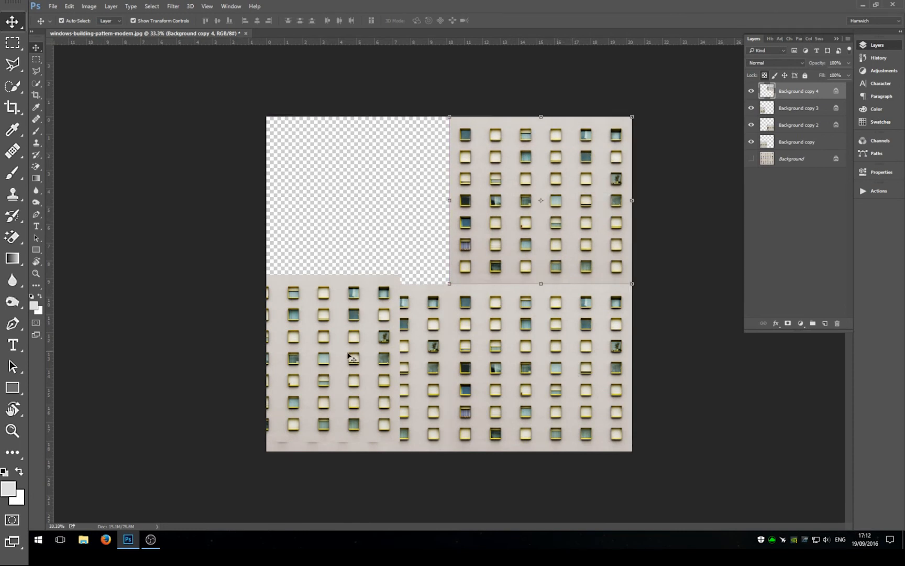
mouse_move(332, 353)
mouse_down()
mouse_move(367, 341)
mouse_move(400, 208)
mouse_move(382, 194)
mouse_up()
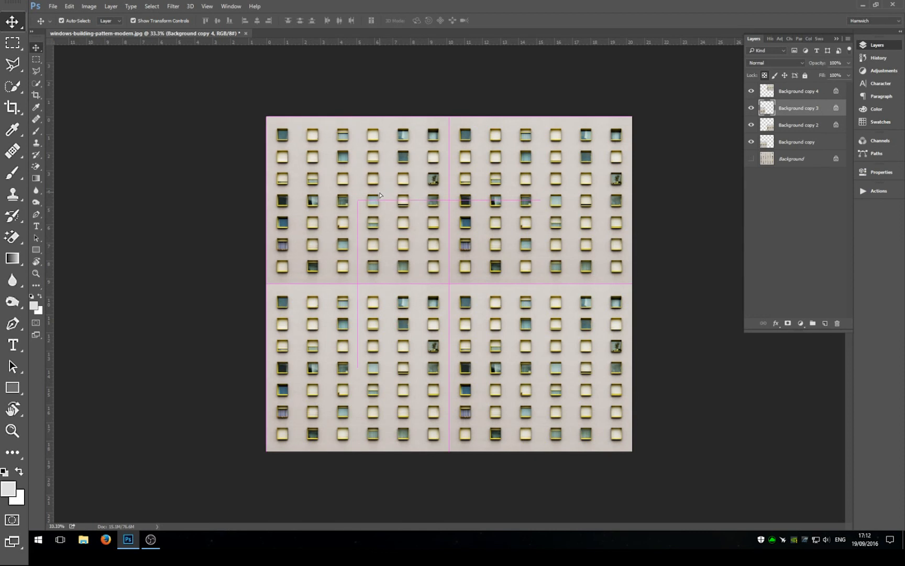
click(679, 363)
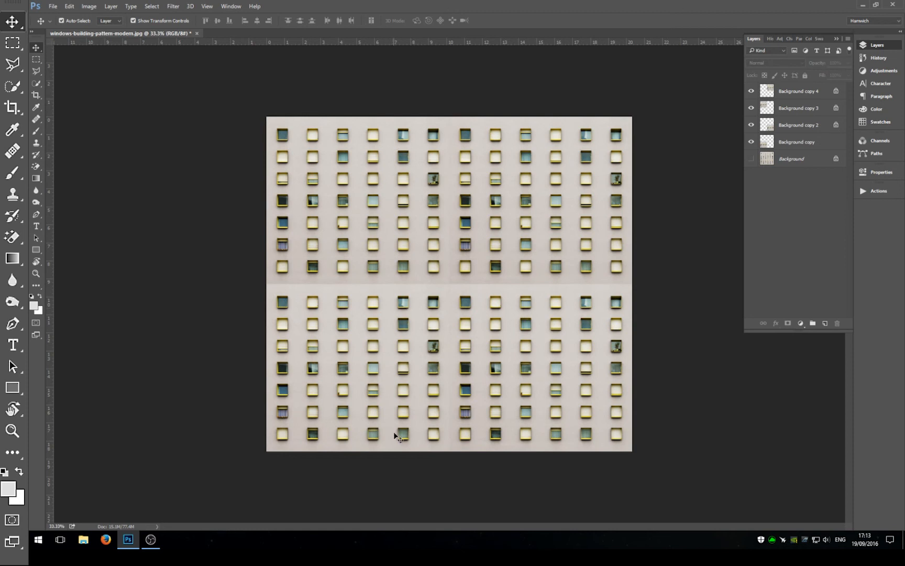
click(339, 375)
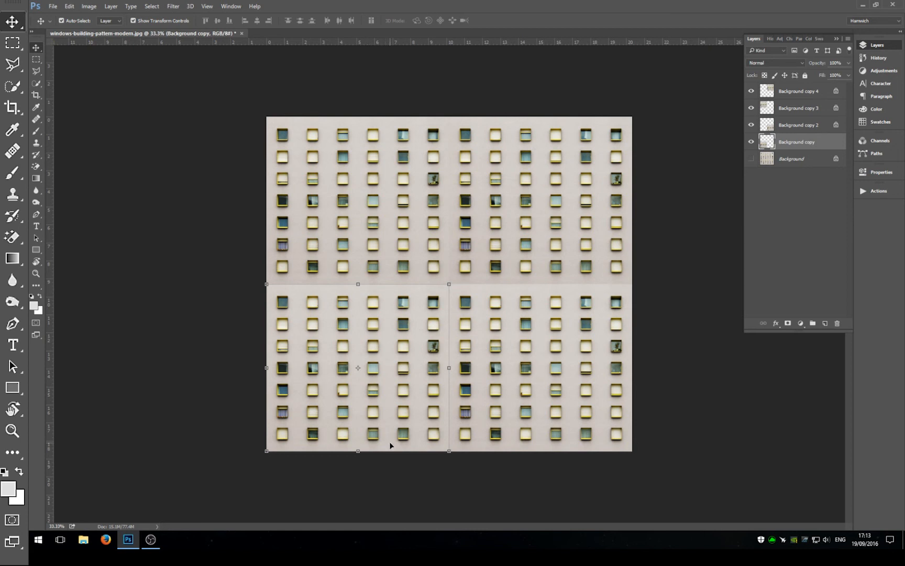
Step: Rotate the top-left tile (Background copy 3) 180° and commit the transform
click(394, 210)
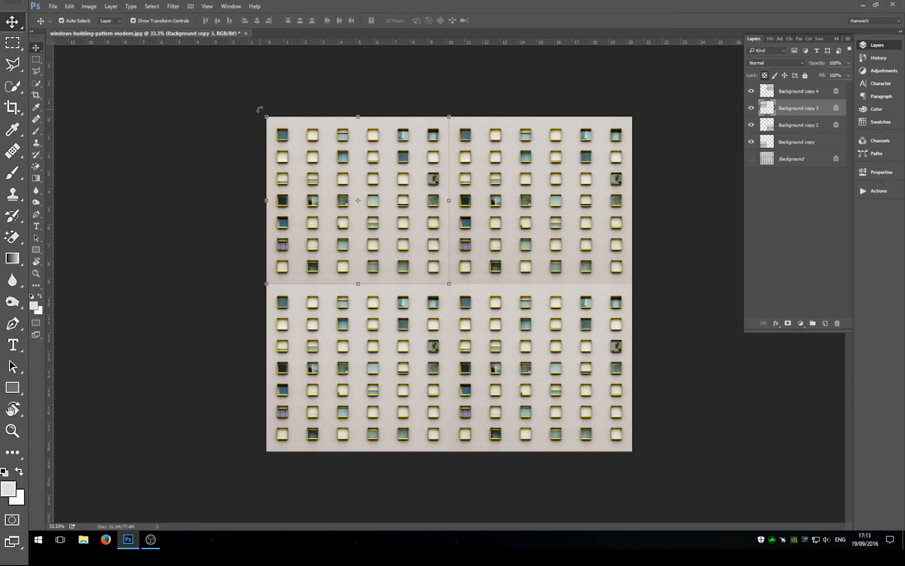
key(ctrl+t)
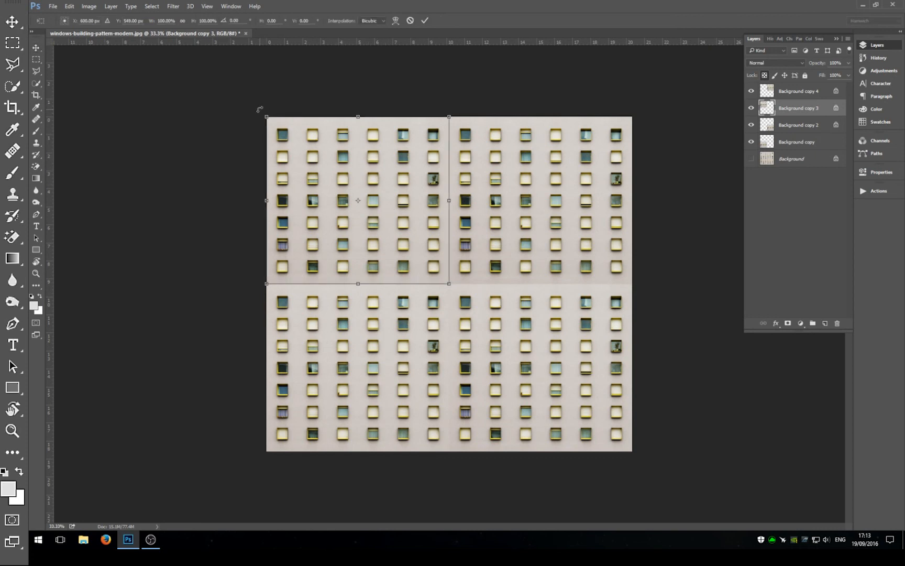
mouse_move(260, 110)
mouse_down()
mouse_move(225, 214)
mouse_move(266, 300)
mouse_move(462, 313)
mouse_up()
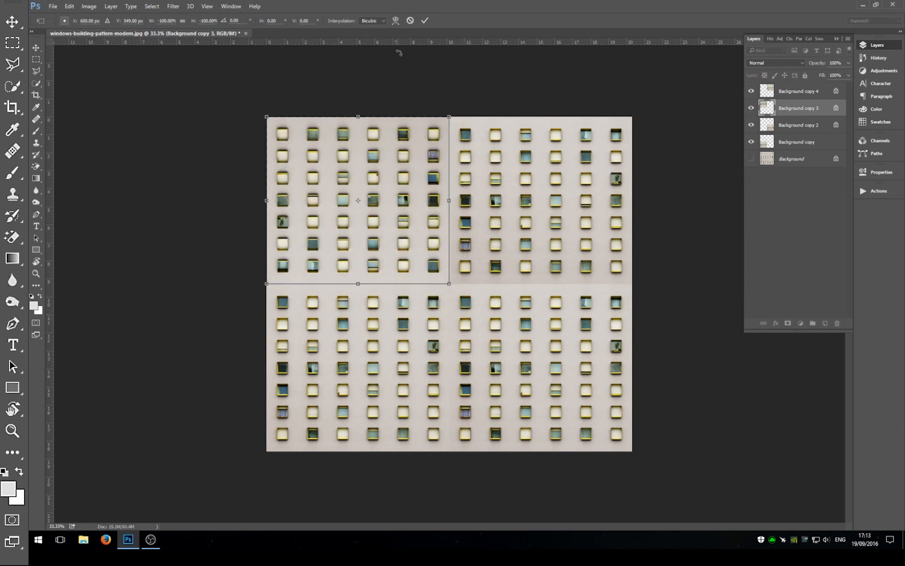
click(425, 21)
Step: Rotate the top-right tile (Background copy 4) 180° and apply it with Enter
click(529, 217)
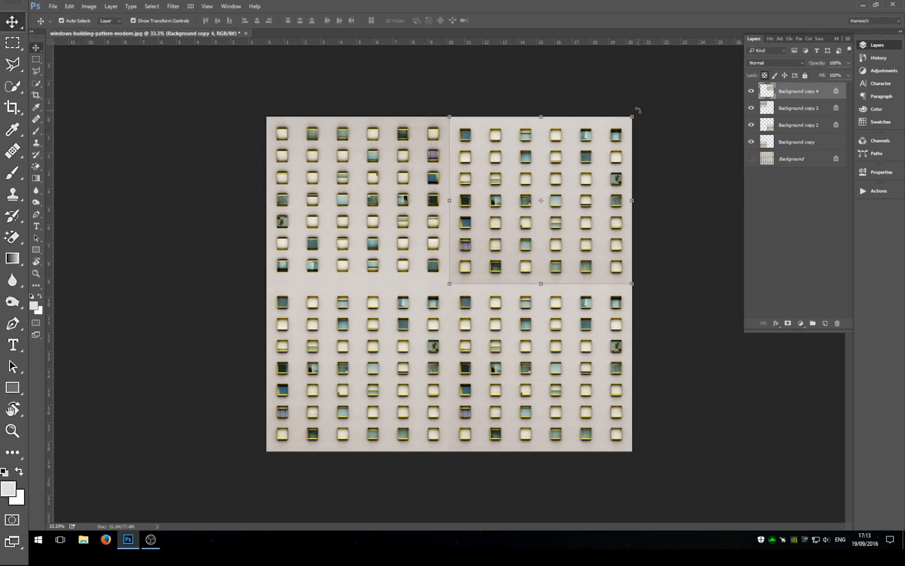
click(637, 111)
drag(637, 111, 499, 103)
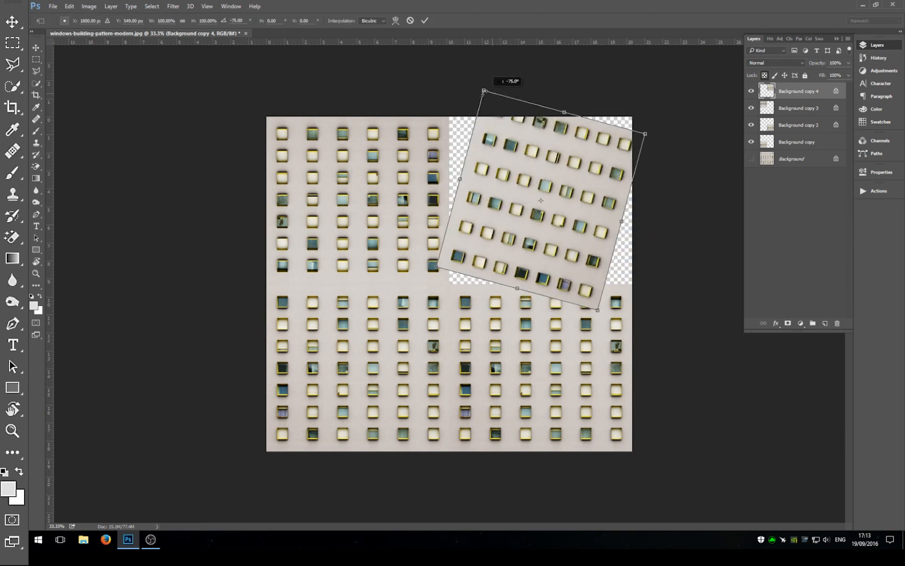
mouse_move(499, 103)
mouse_down()
mouse_move(439, 150)
mouse_move(460, 273)
mouse_up()
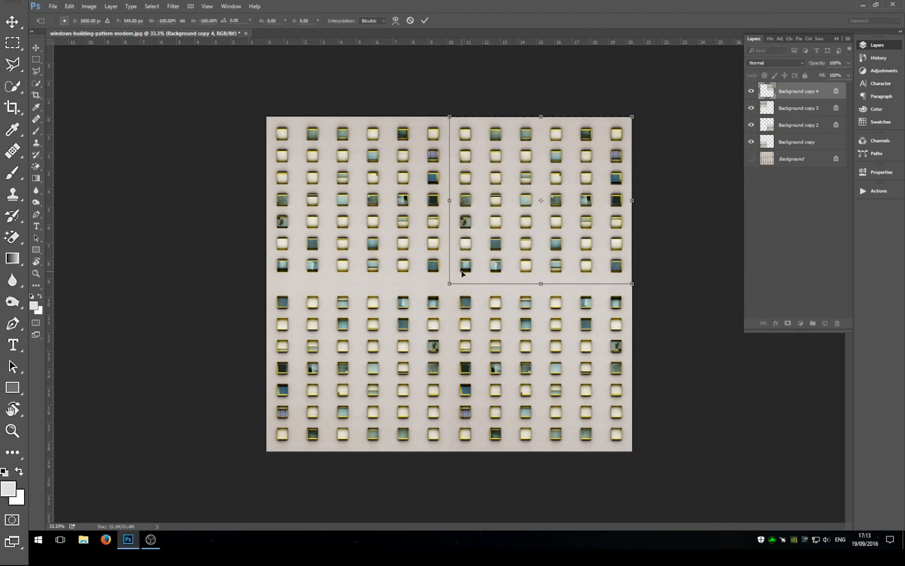
key(Return)
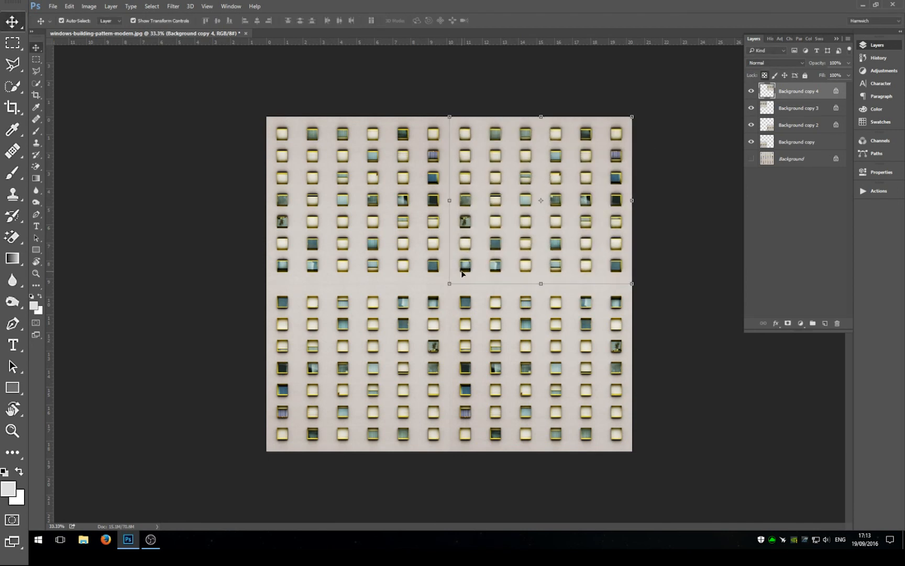
Step: Nudge the top-left tile down and pull the top-right tile toward the canvas centre
click(192, 119)
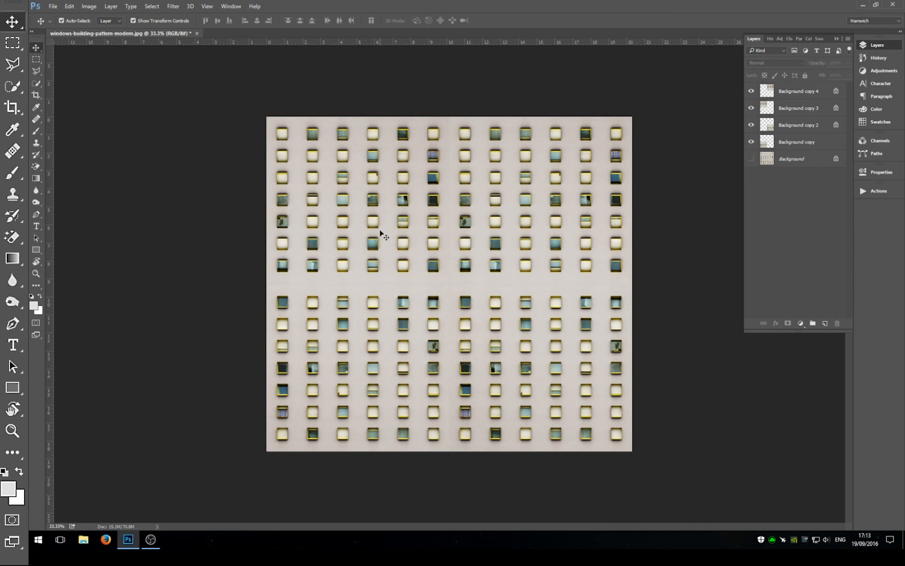
drag(379, 228, 363, 203)
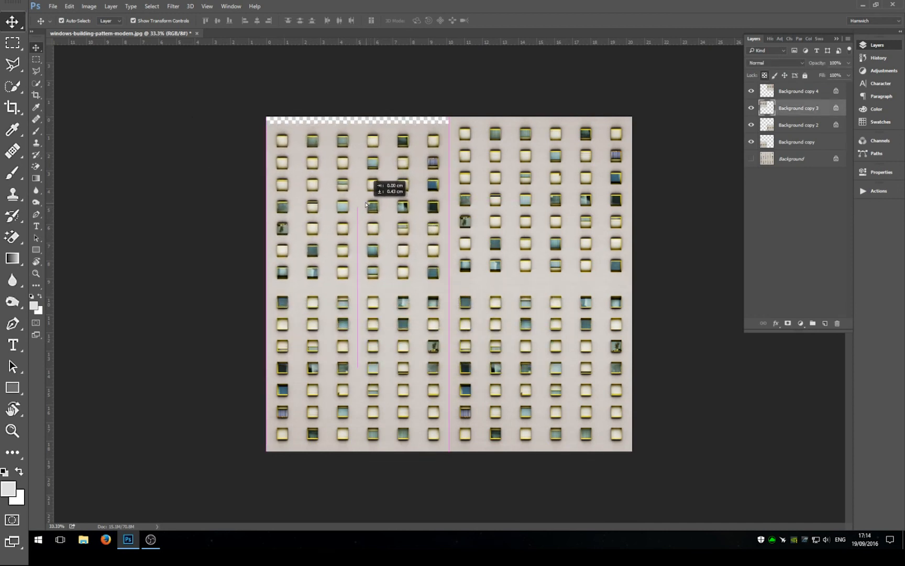
drag(541, 223, 464, 294)
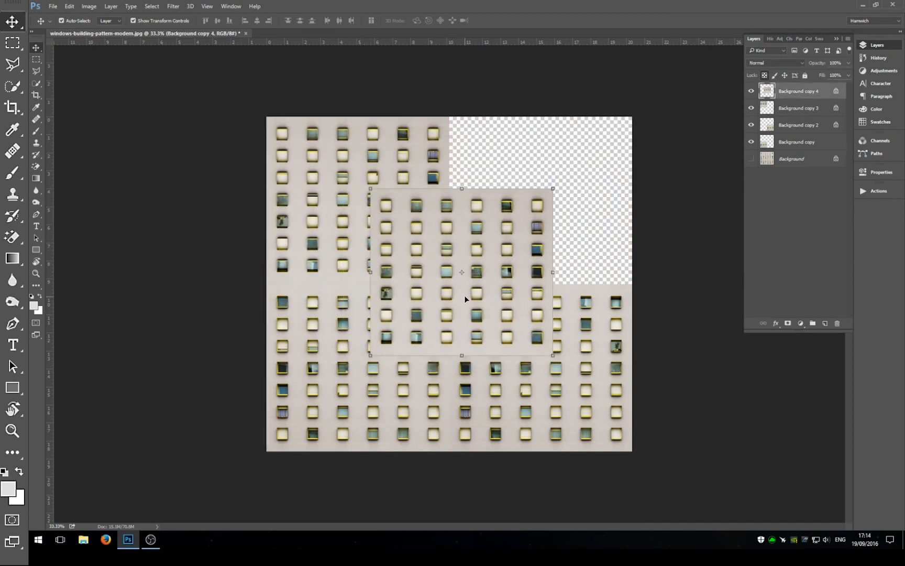
Step: Rotate the top-right tile to a diagonal angle and shrink it with Free Transform
key(ctrl+t)
drag(565, 175, 470, 206)
drag(442, 151, 443, 231)
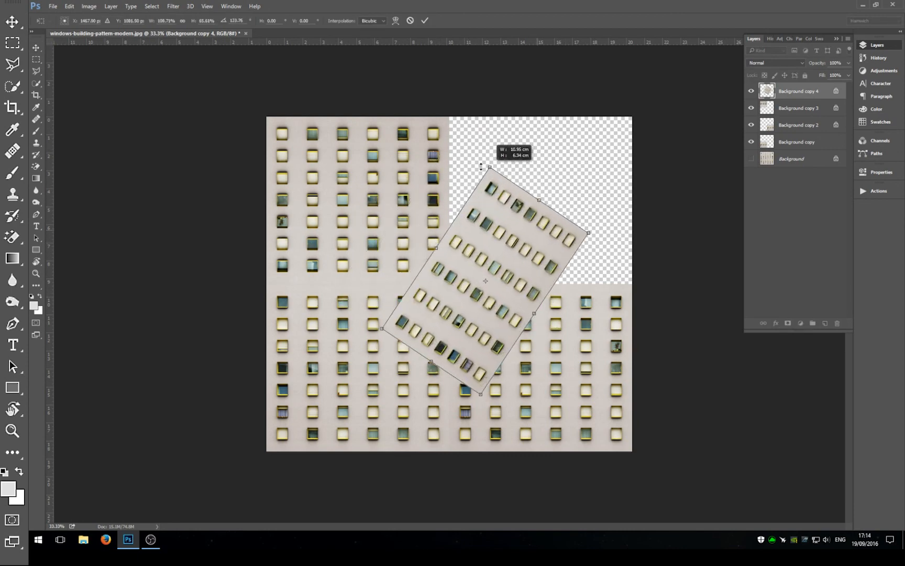
key(Return)
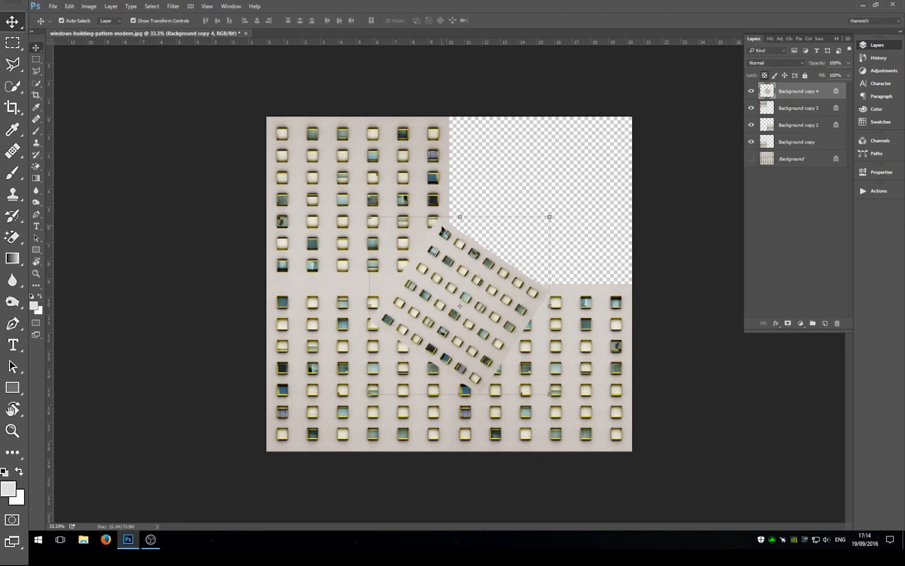
Step: Reposition the angled tile, duplicate it, and move the copy to the right
mouse_move(448, 306)
mouse_down()
mouse_move(505, 221)
mouse_move(324, 259)
mouse_move(357, 306)
mouse_move(457, 362)
mouse_move(388, 231)
mouse_up()
key(ctrl+j)
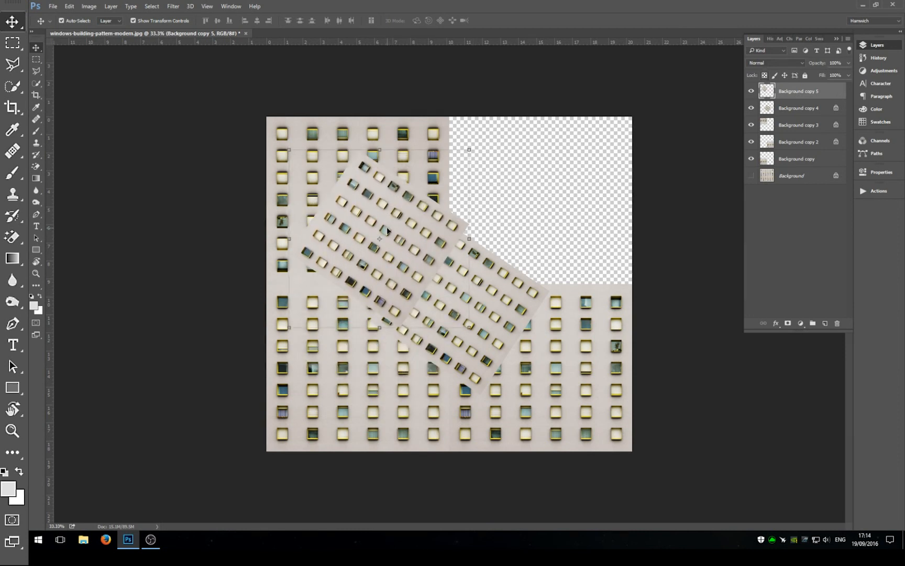
drag(388, 231, 458, 234)
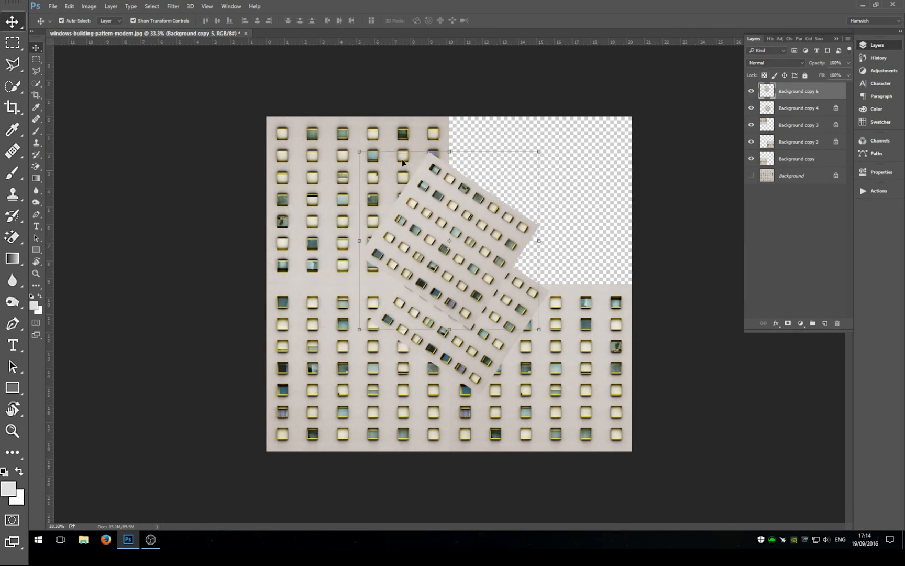